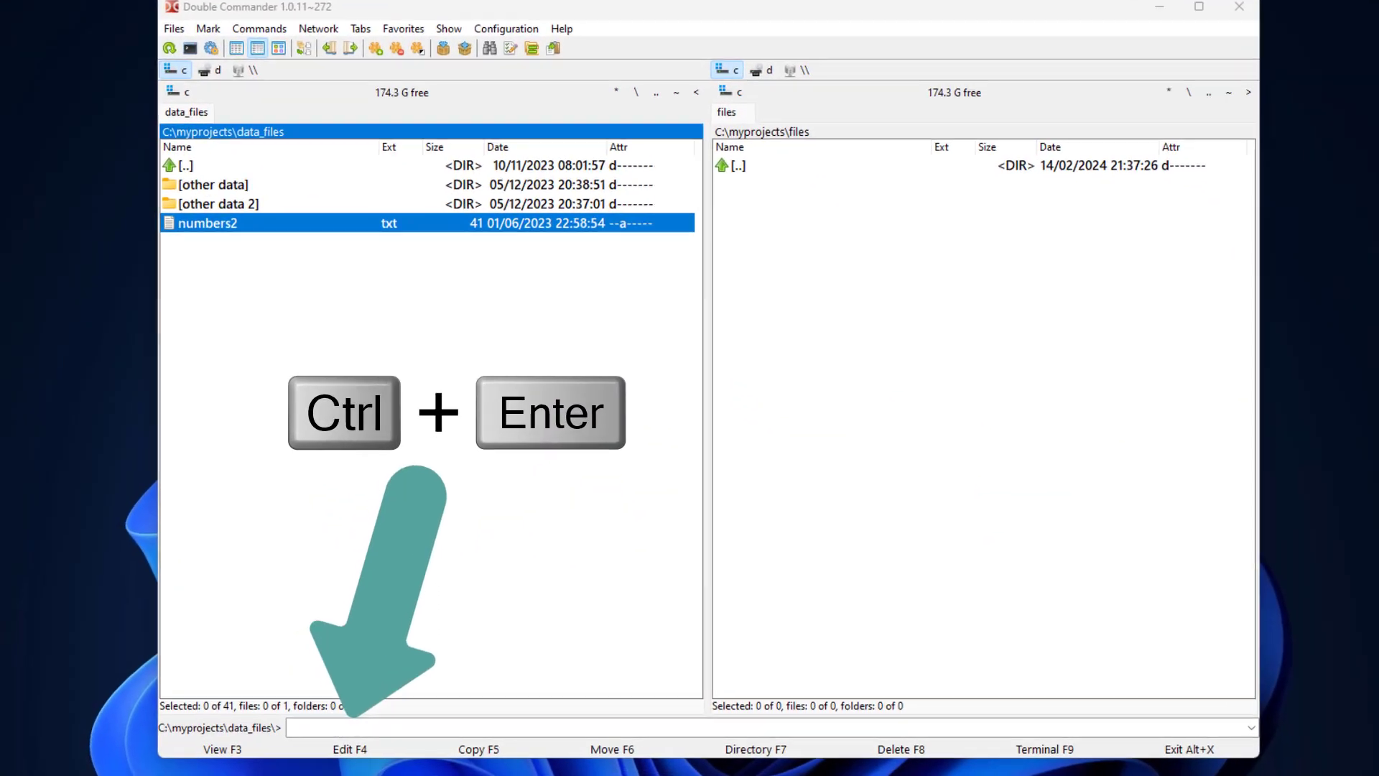
Step: Put numbers2.txt's name into the command line, copy it, then clear the line
key("ctrl+Return")
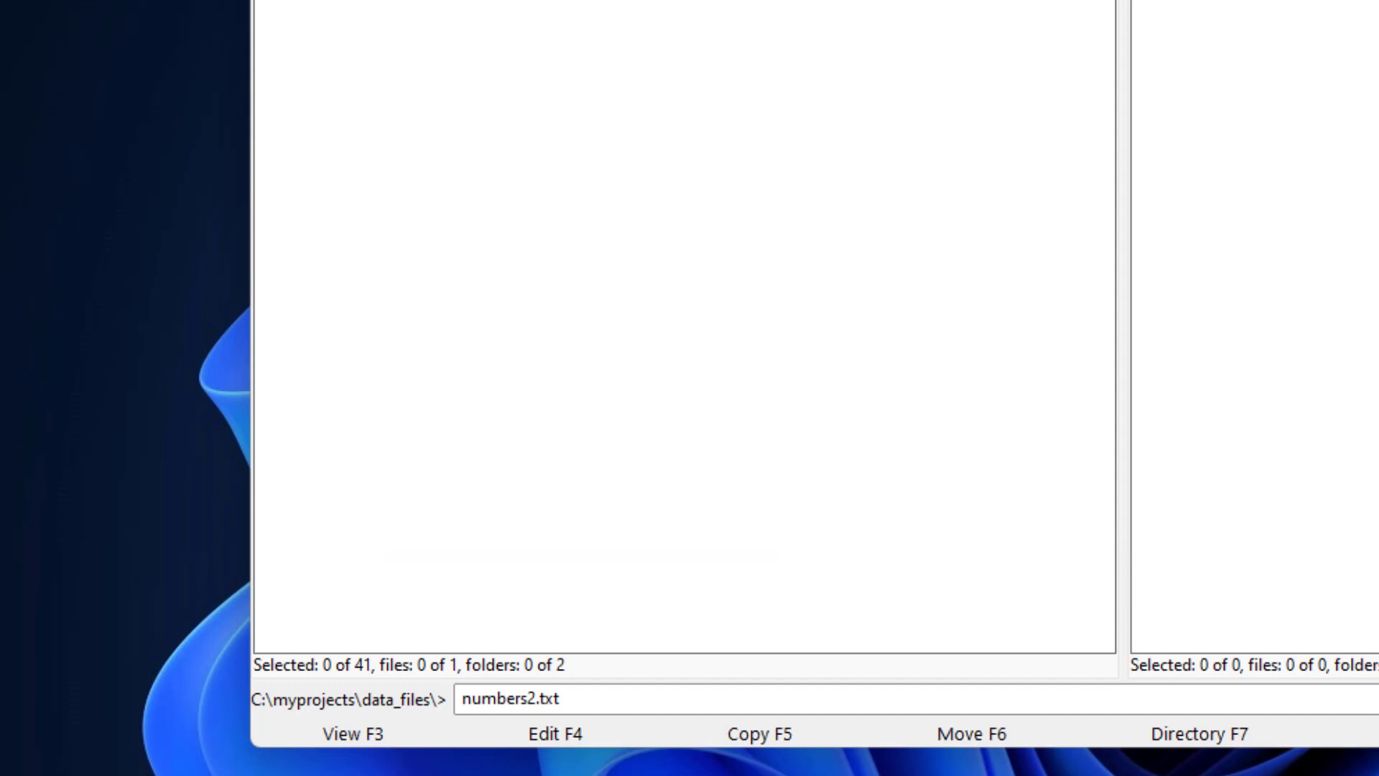
key("shift+F2")
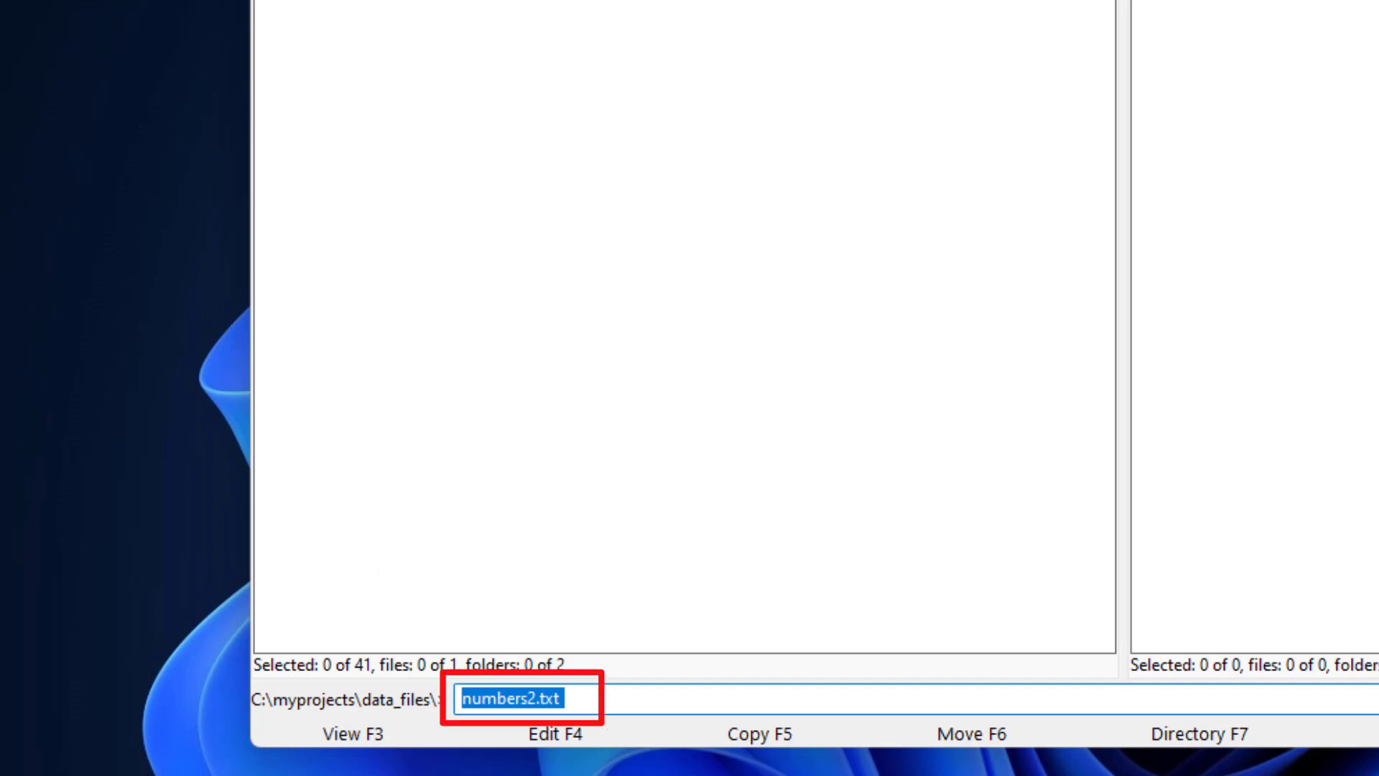
key("ctrl+c")
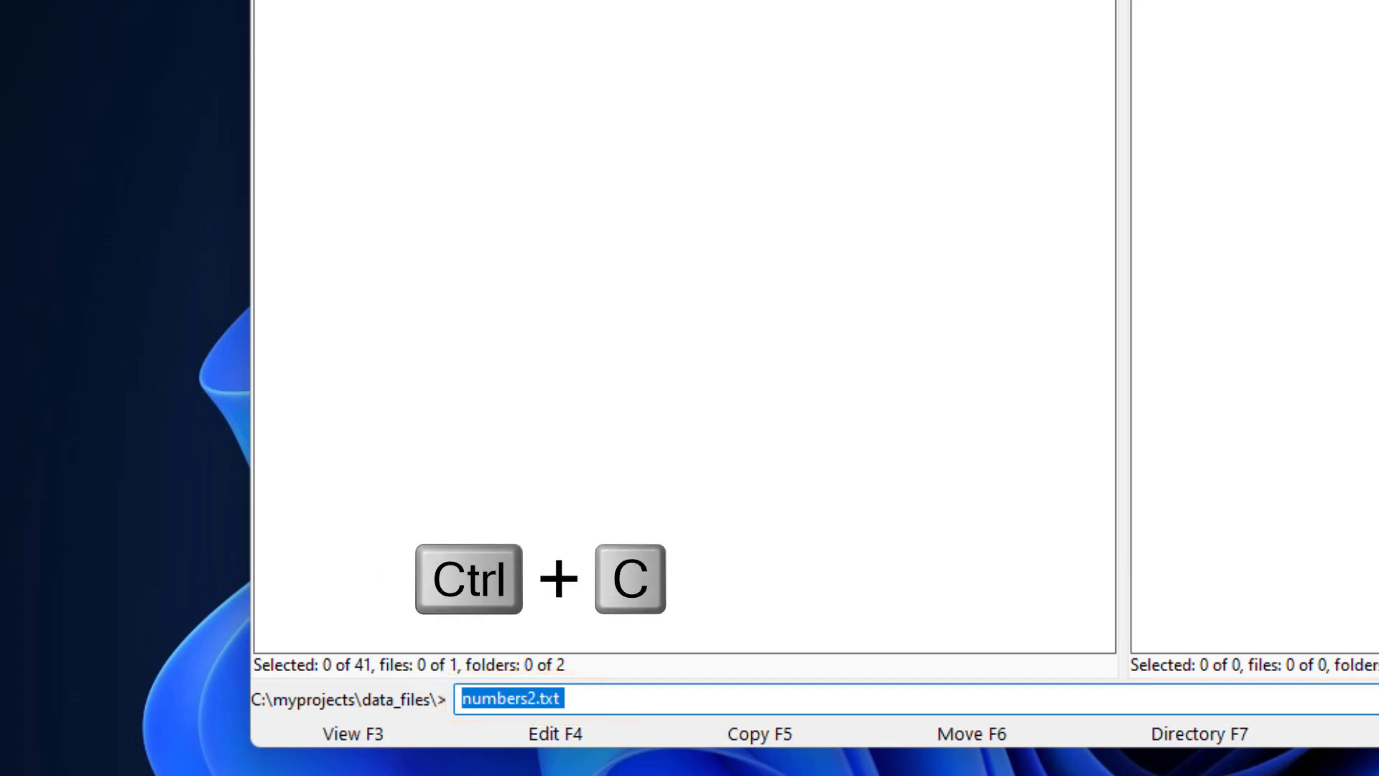
key("Escape")
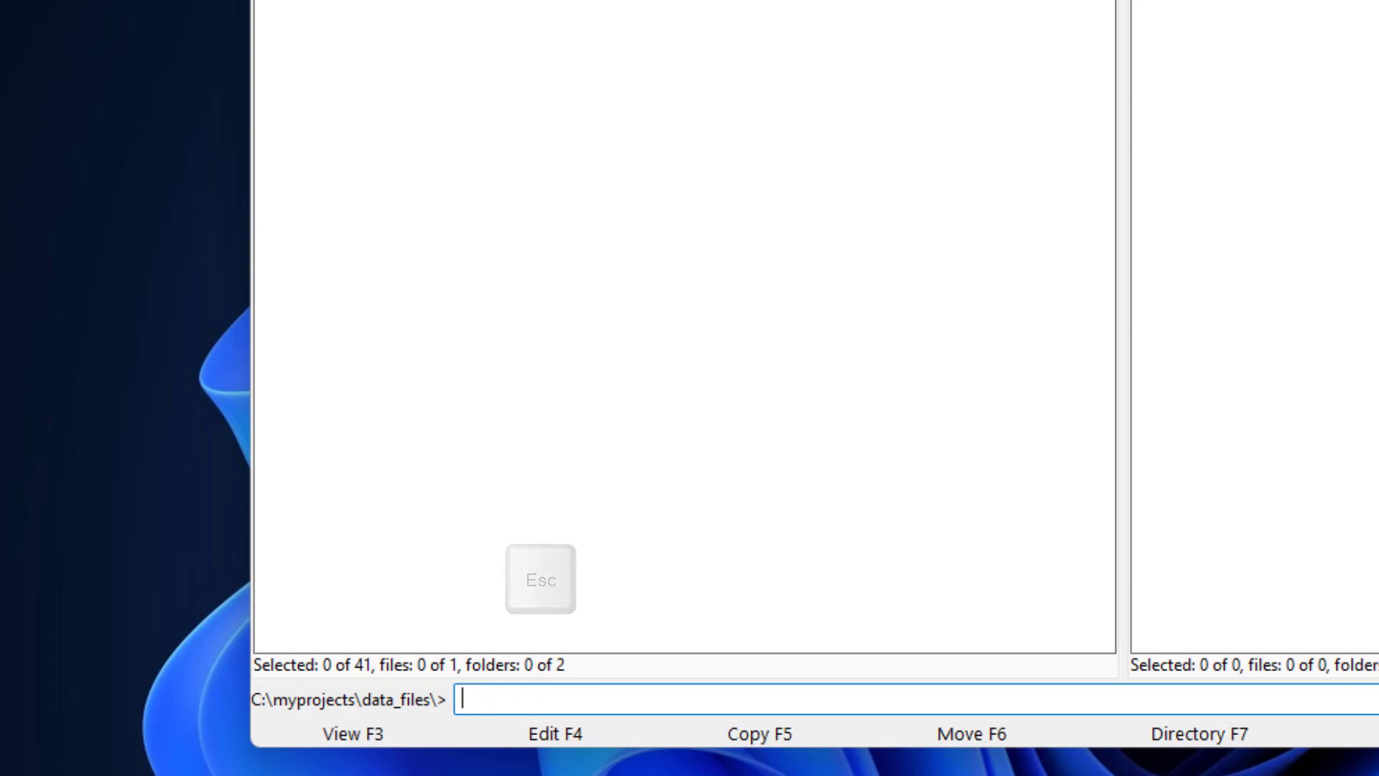
key("Escape")
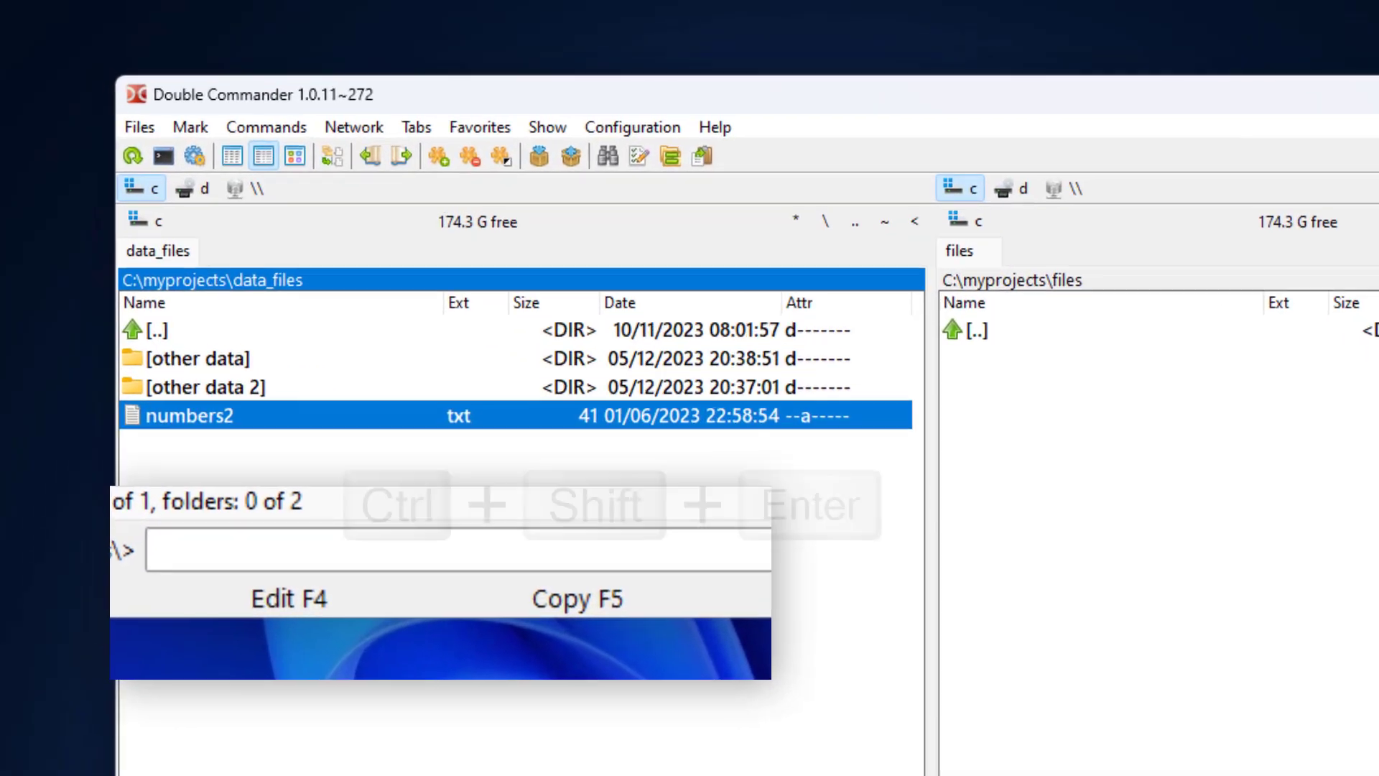
Step: Insert the full path of numbers2.txt into the command line, then clear it
key("ctrl+shift+Return")
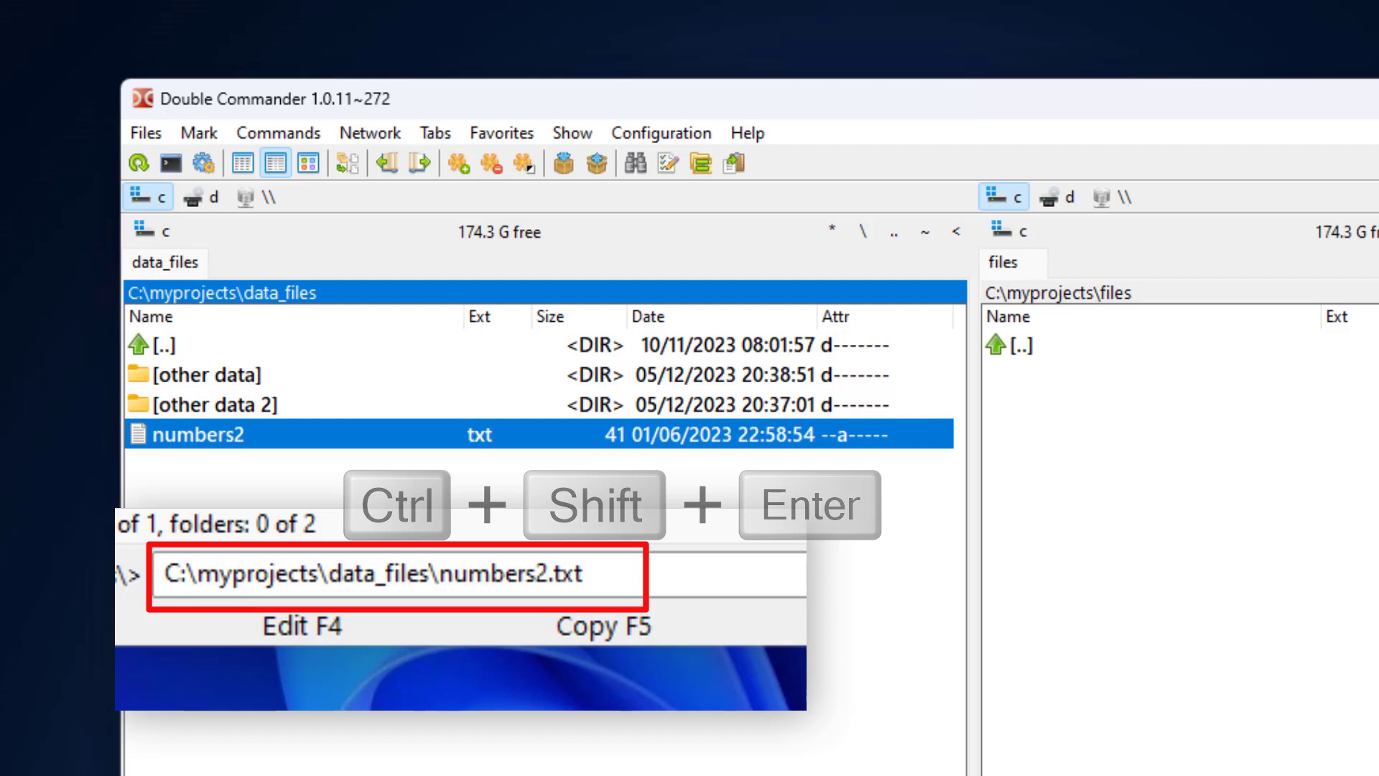
key("ctrl+a")
key("BackSpace")
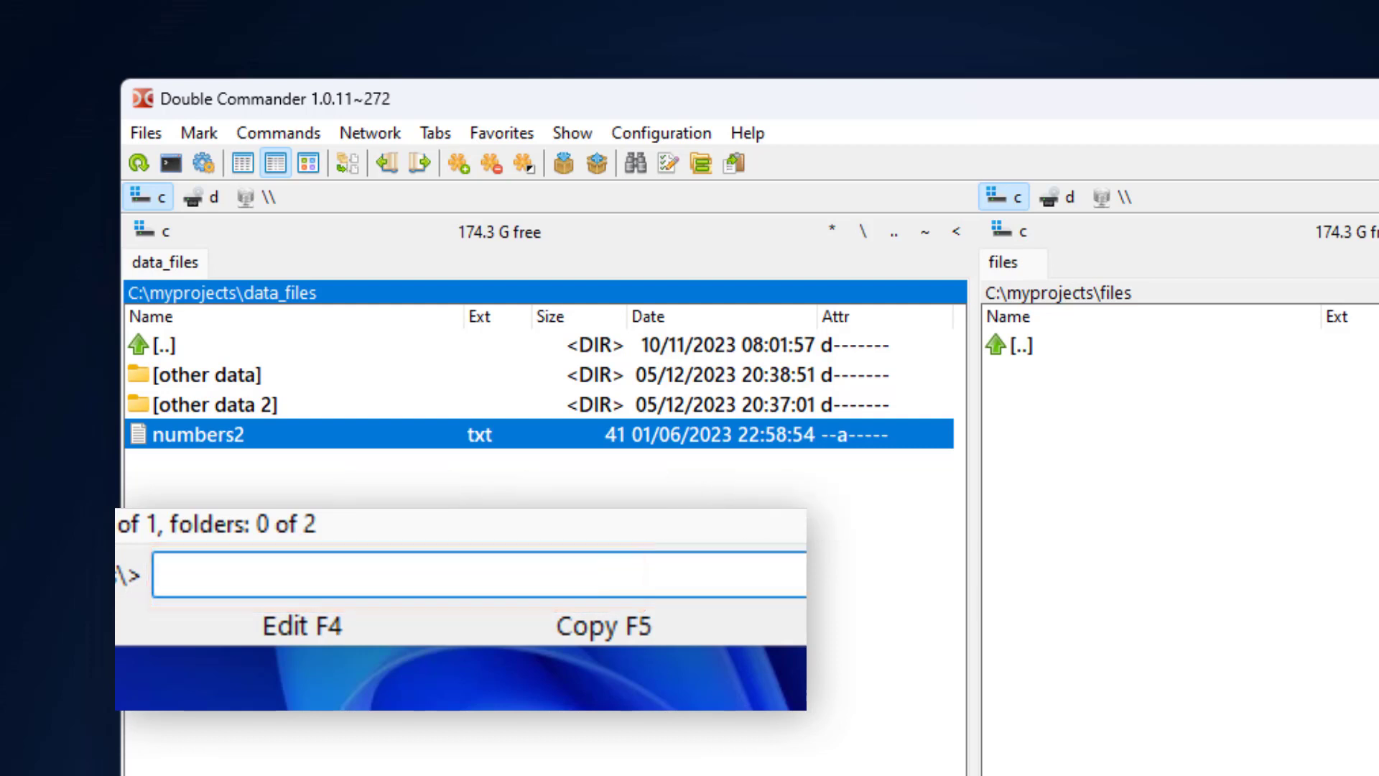
key("ctrl+p")
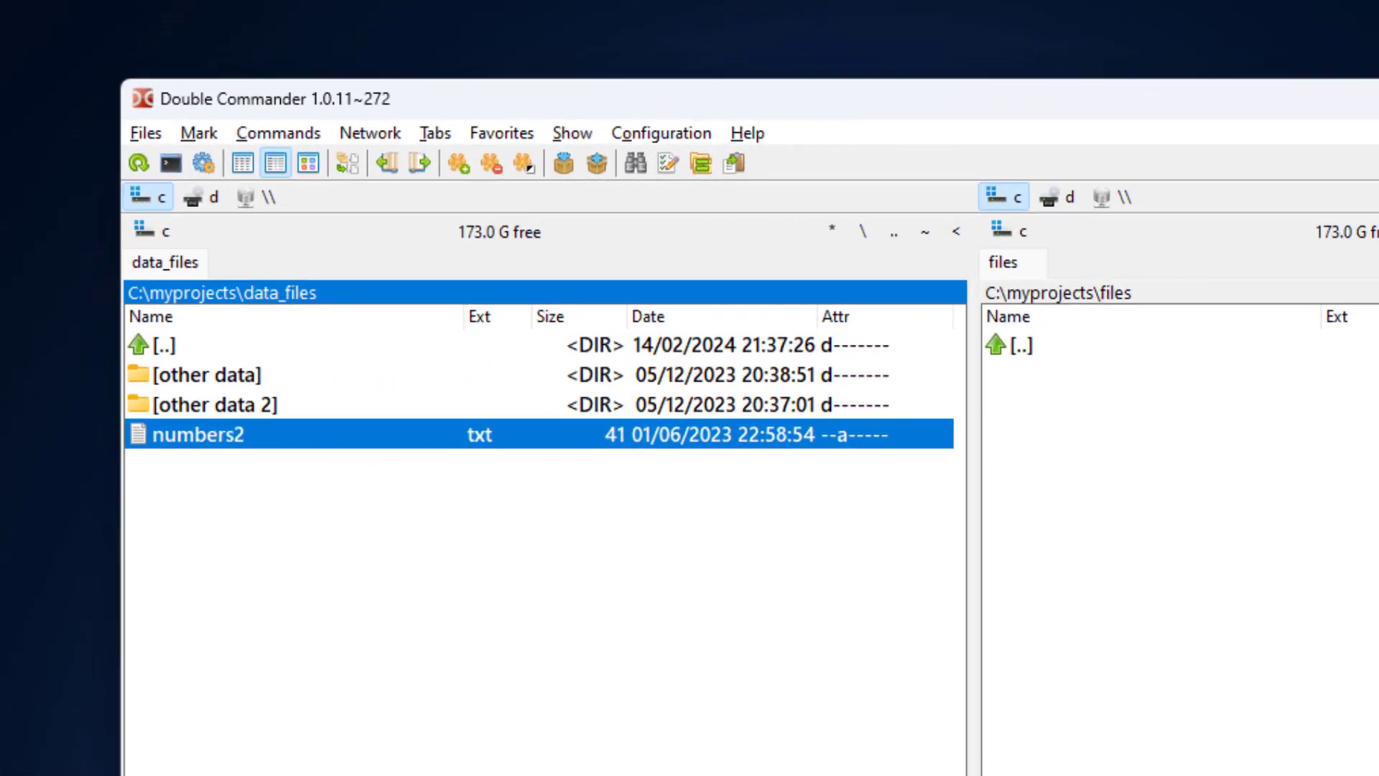
Step: Copy the name numbers2.txt with Ctrl+Shift+X and paste it into Notepad
key("ctrl+shift+x")
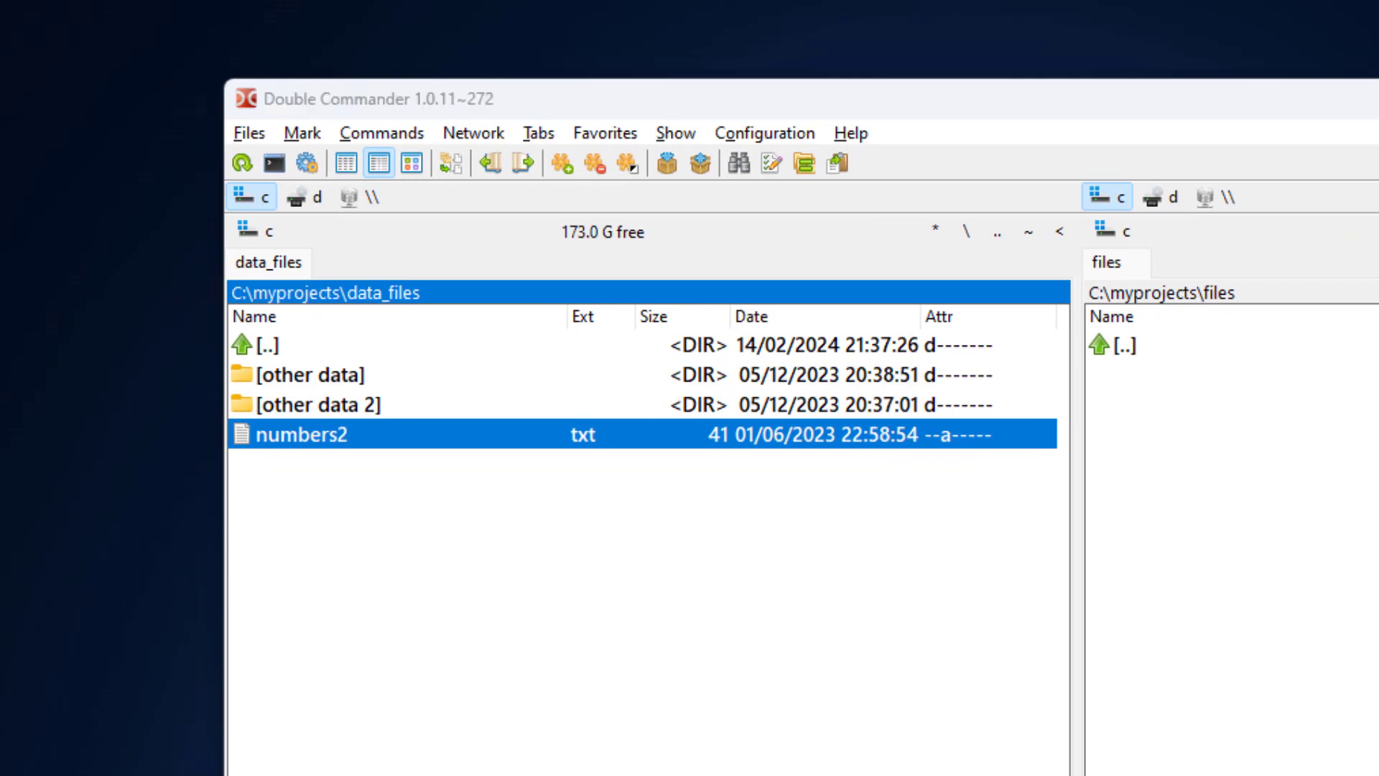
key("ctrl+v")
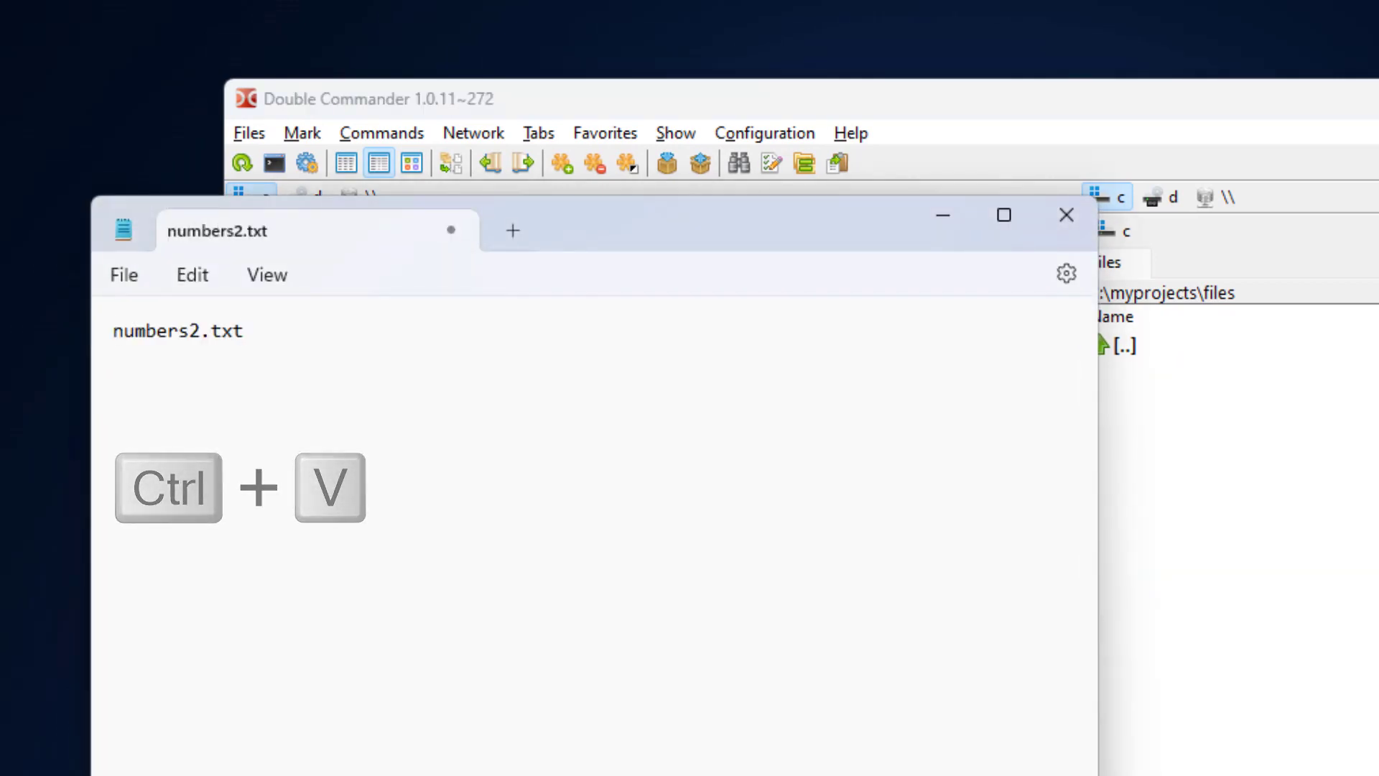
left_click(945, 224)
Step: Paste the full path C:\myprojects\data_files\numbers2.txt on Notepad's second line
key("ctrl+shift+c")
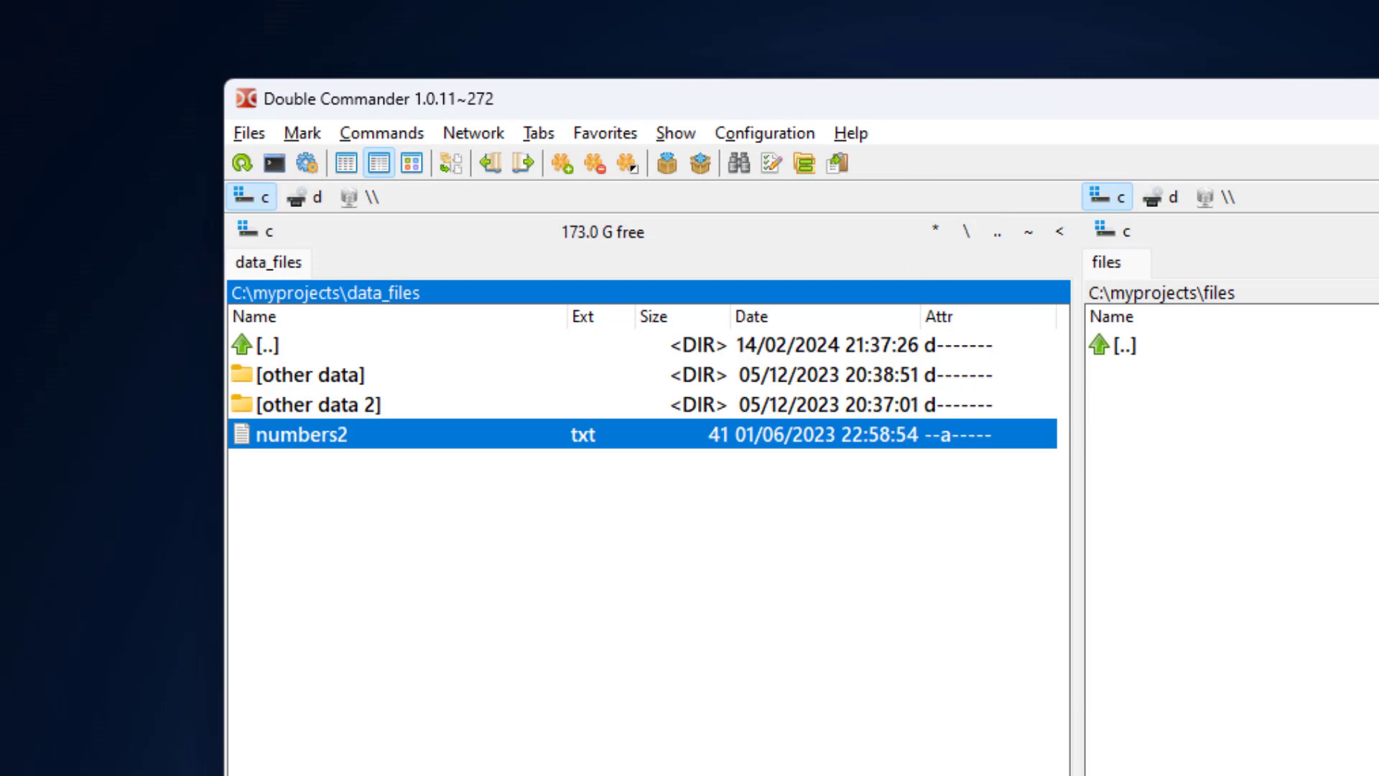
key("alt+Tab")
key("ctrl+v")
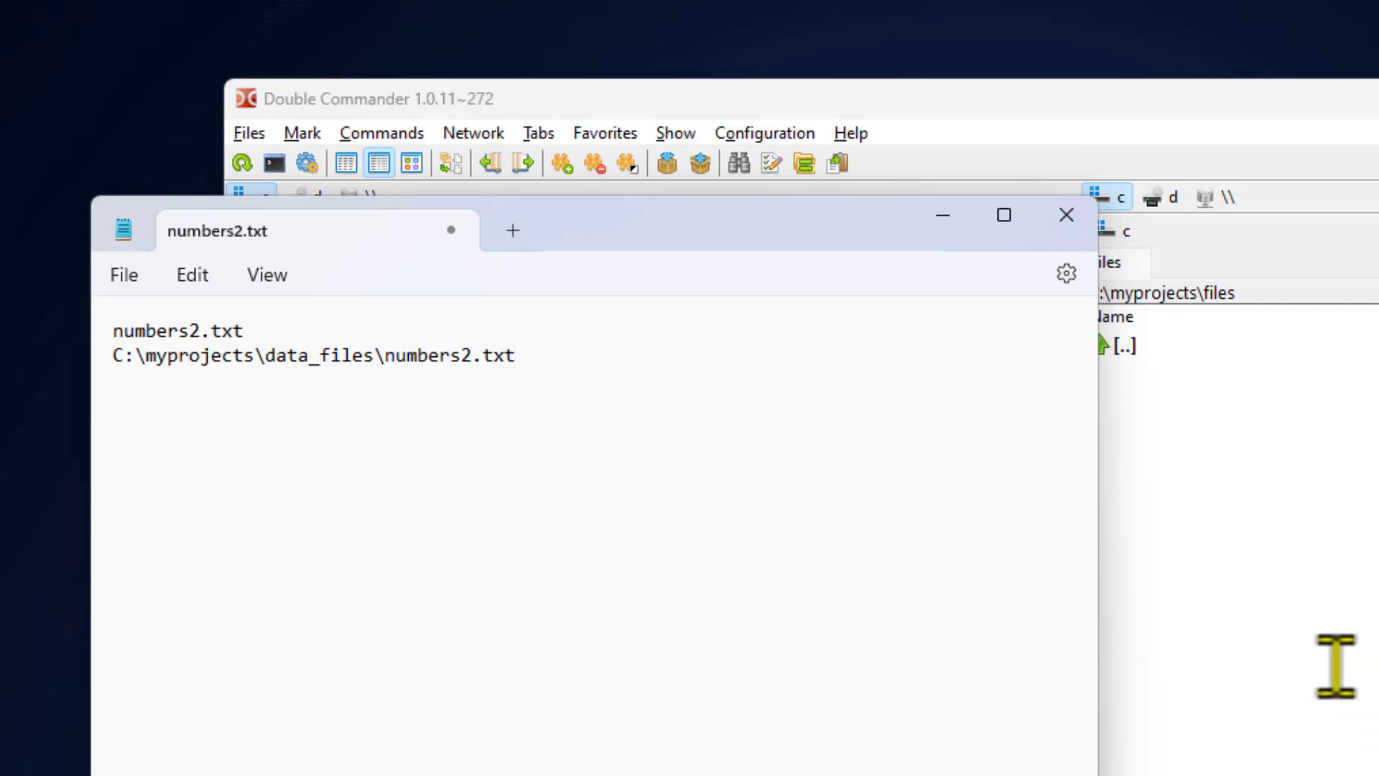
left_click(941, 214)
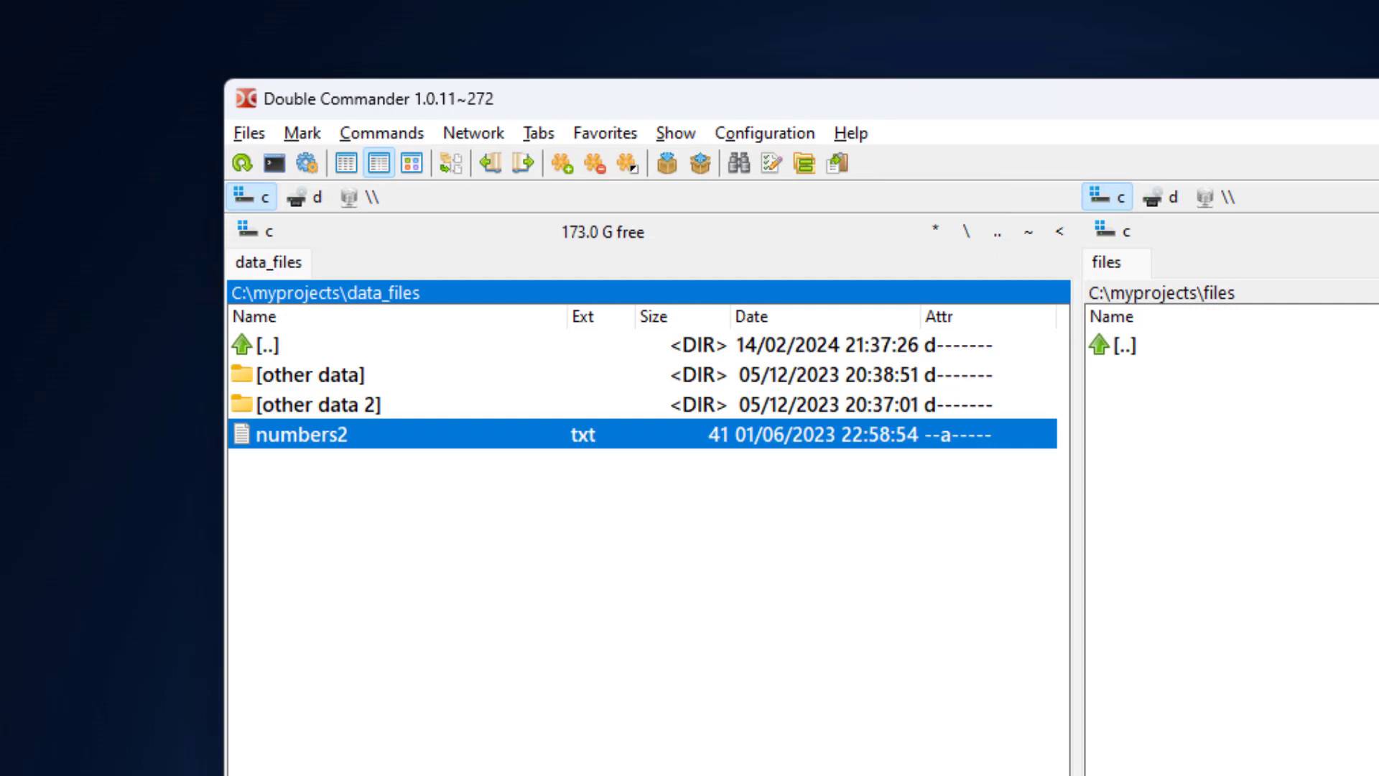
Step: Mark other data, other data 2 and numbers2.txt and paste their full paths into Notepad
key("shift+Up")
key("shift+Up")
key("shift+Up")
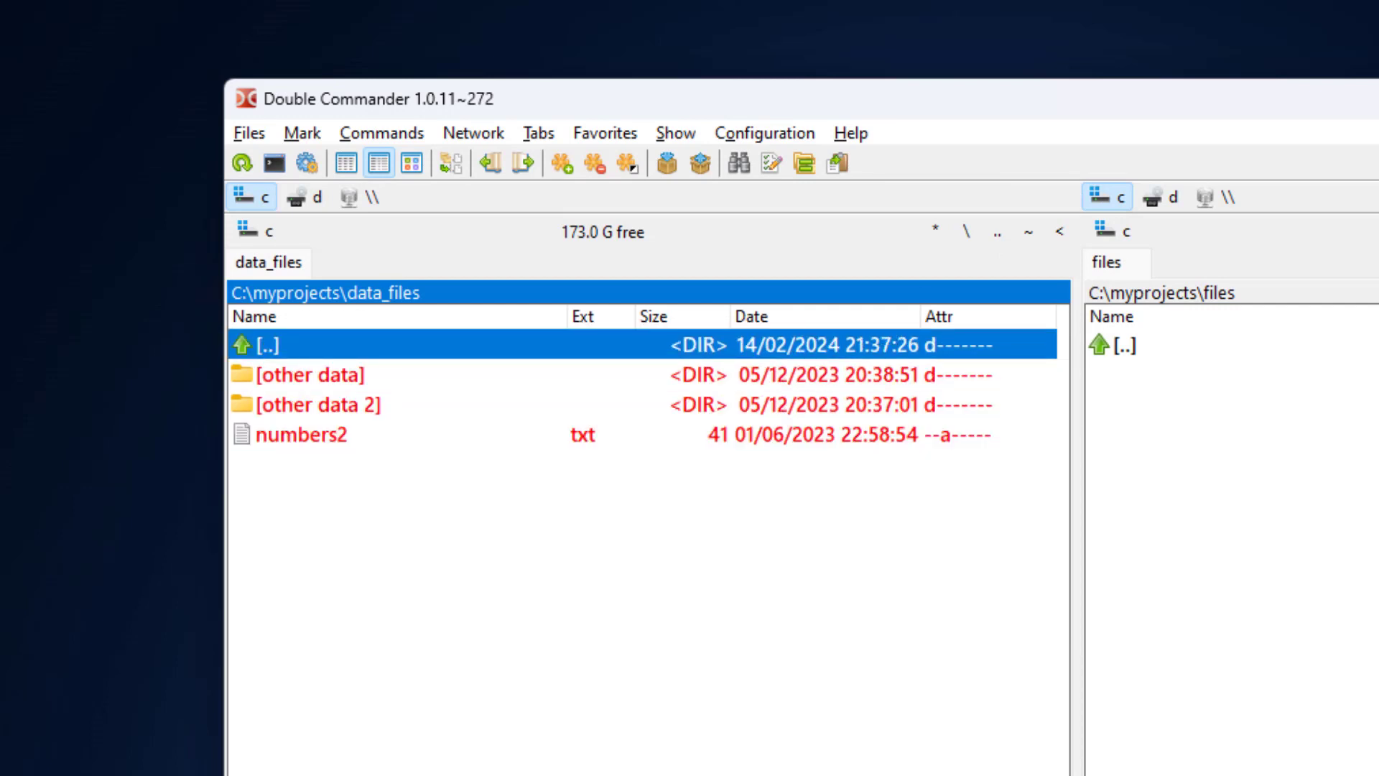
key("ctrl+shift+c")
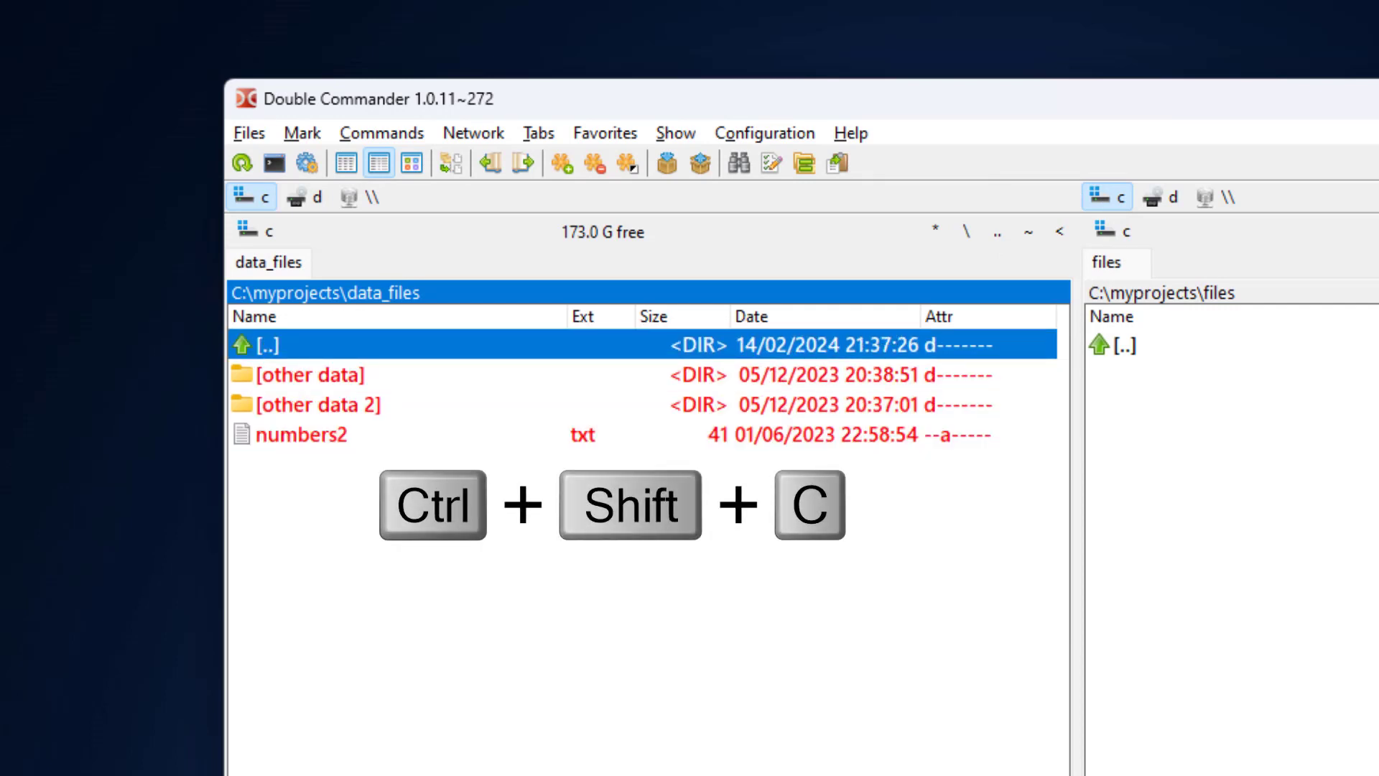
key("alt+Tab")
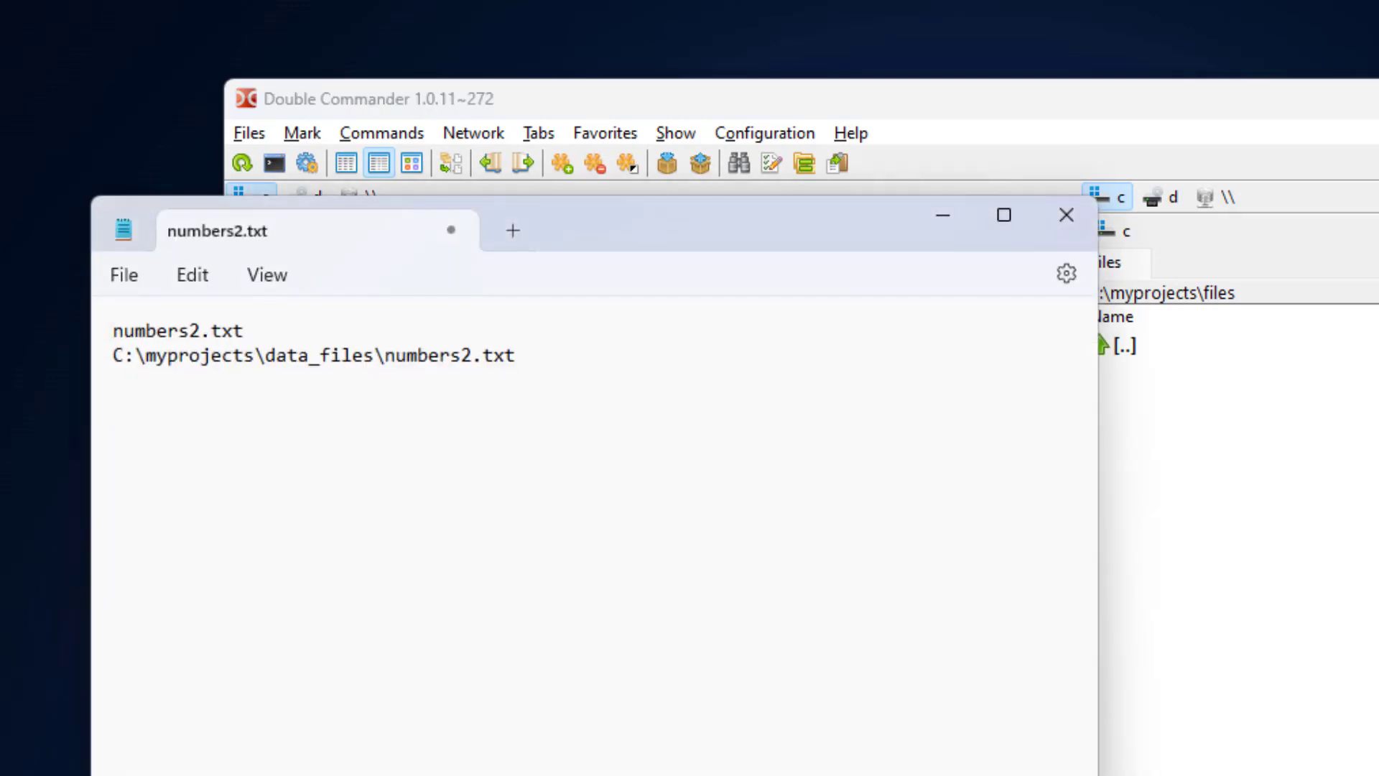
key("ctrl+v")
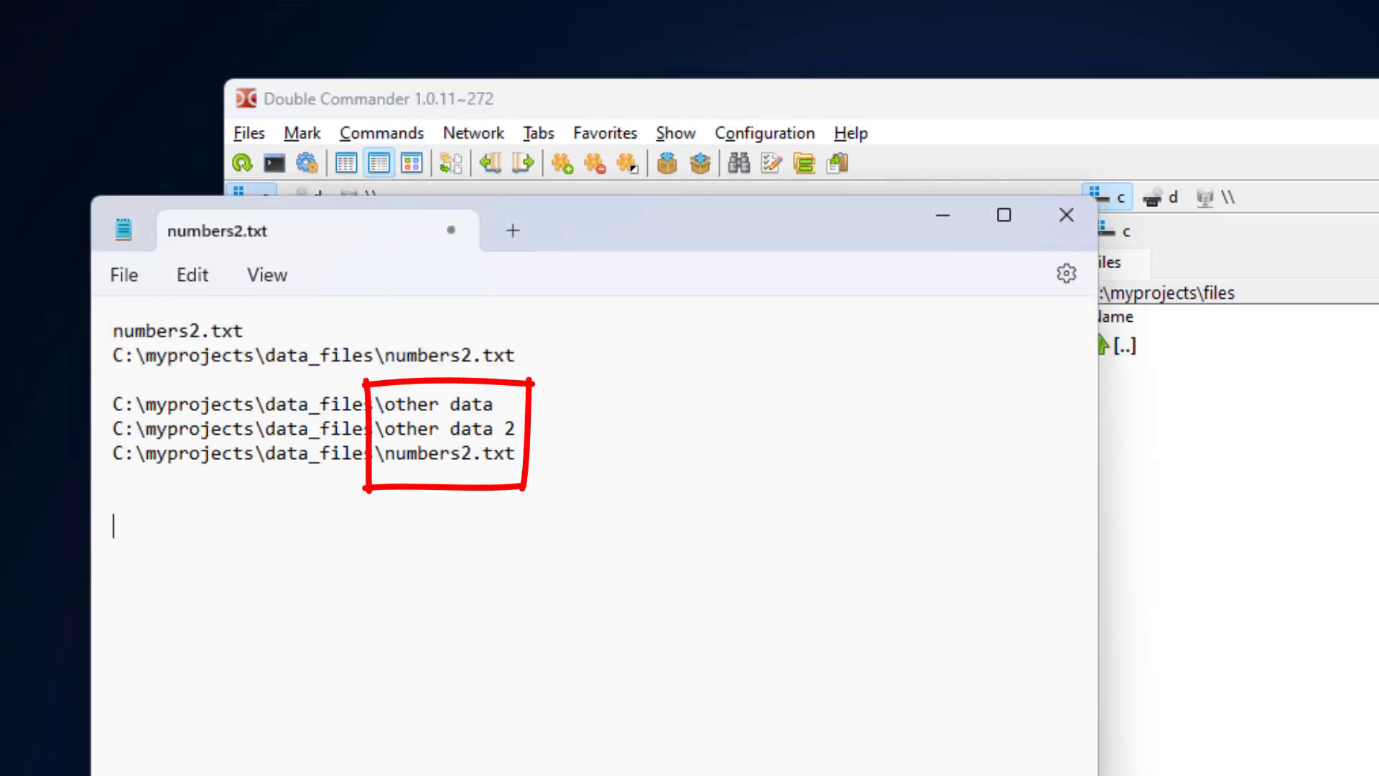
left_click(944, 219)
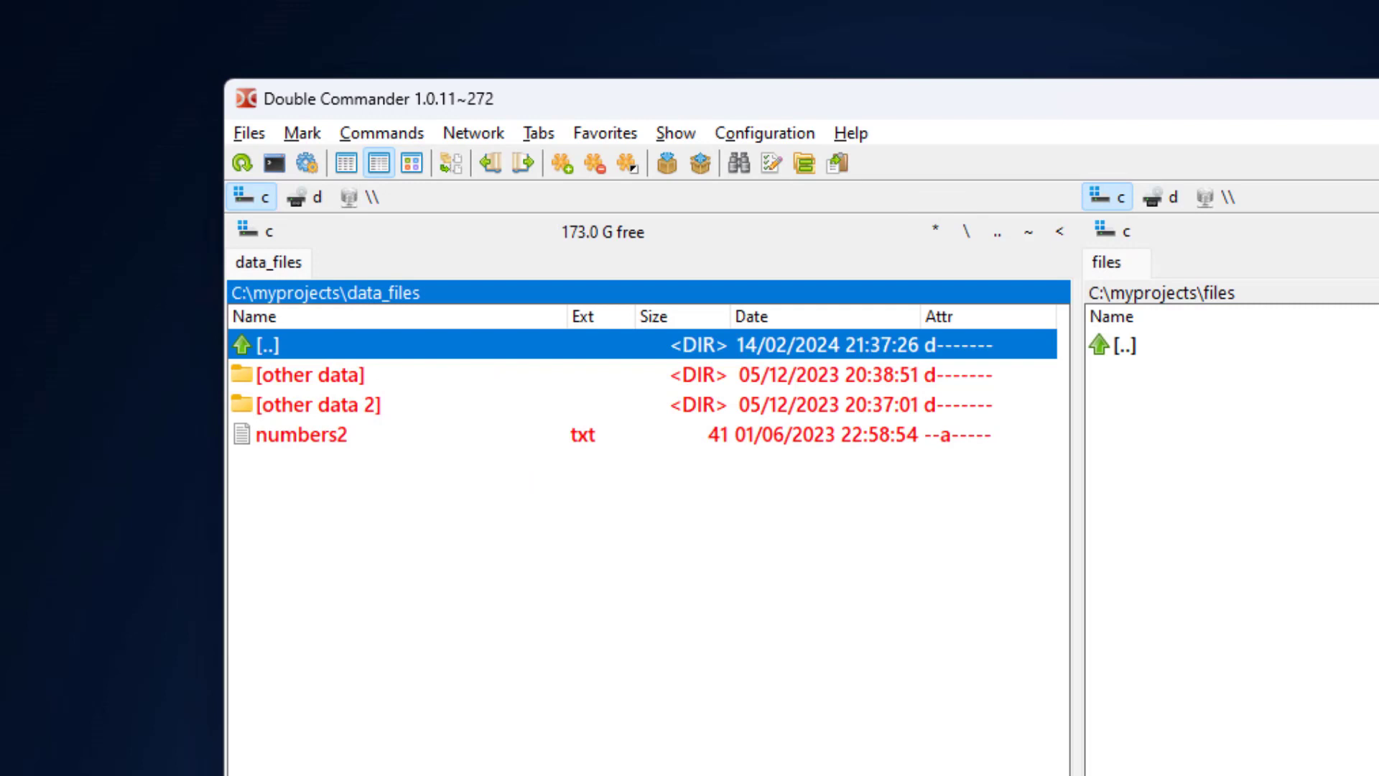
Step: Paste the plain names of the three marked items into Notepad
key("ctrl+shift+x")
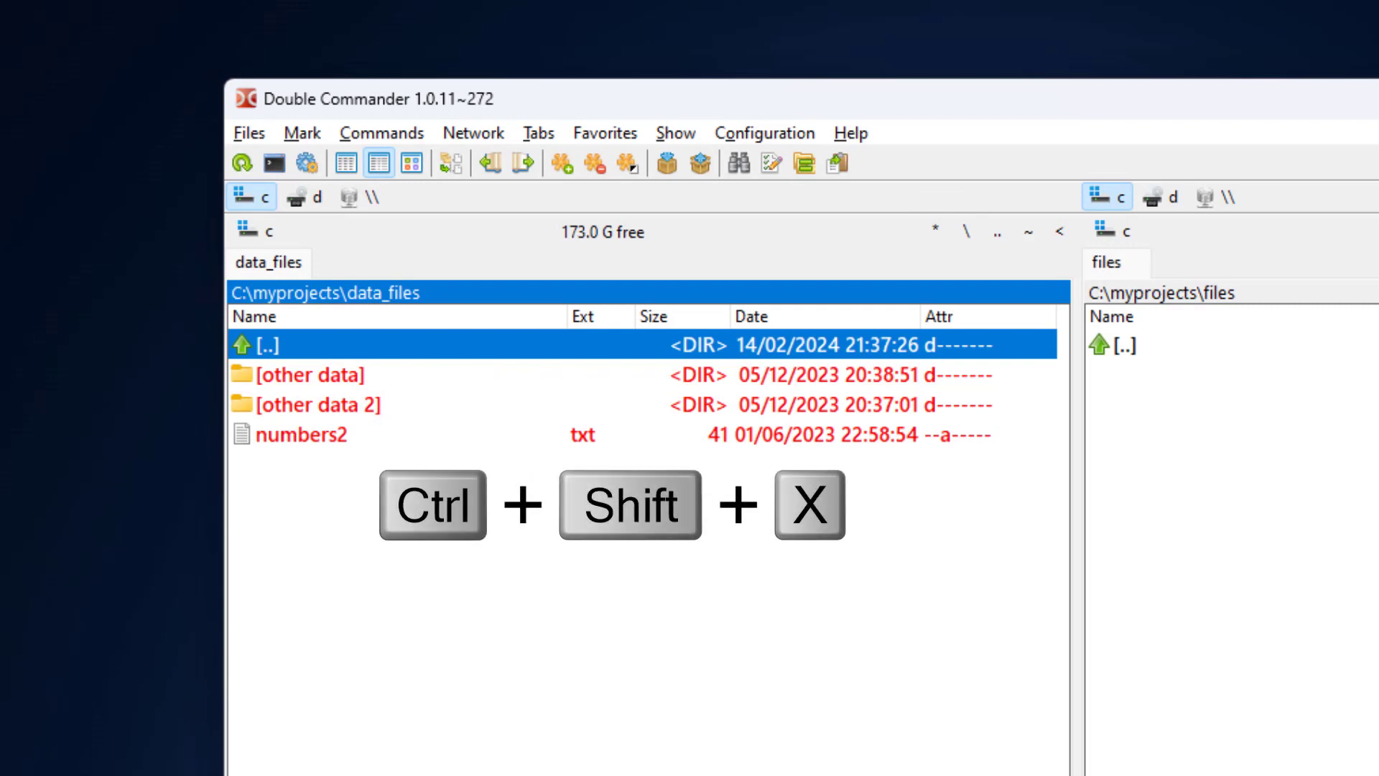
key("alt+Tab")
key("ctrl+v")
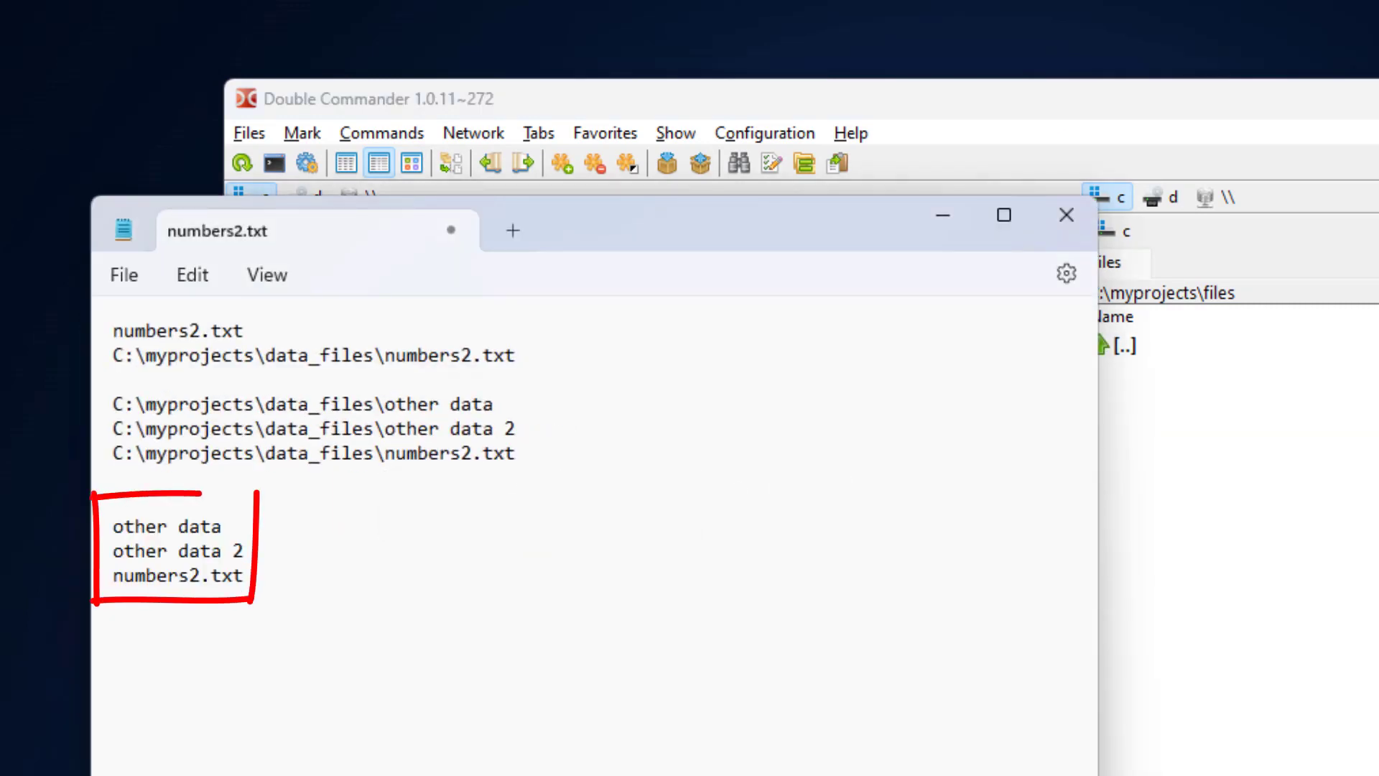
key("ctrl+p")
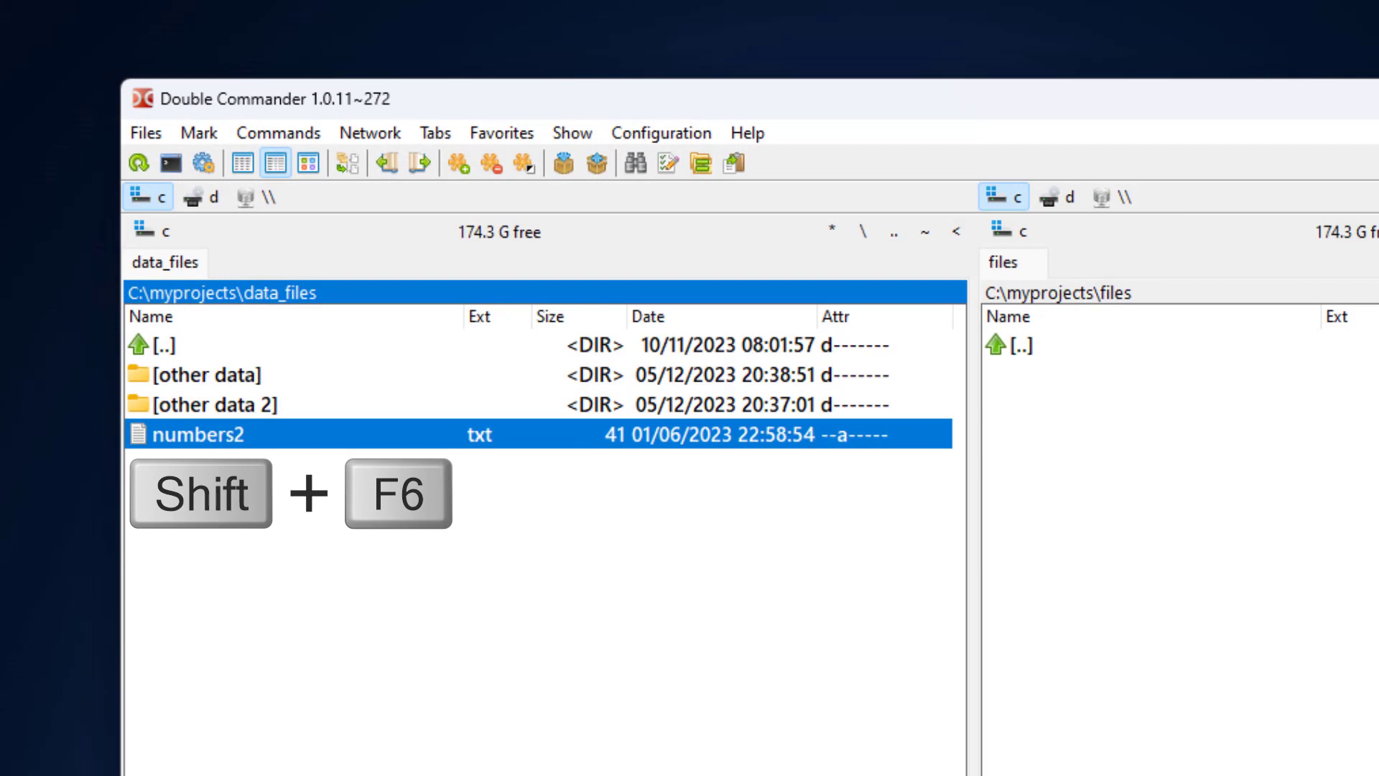
Step: Rename numbers2.txt to numbers3.txt in place
key("shift+F6")
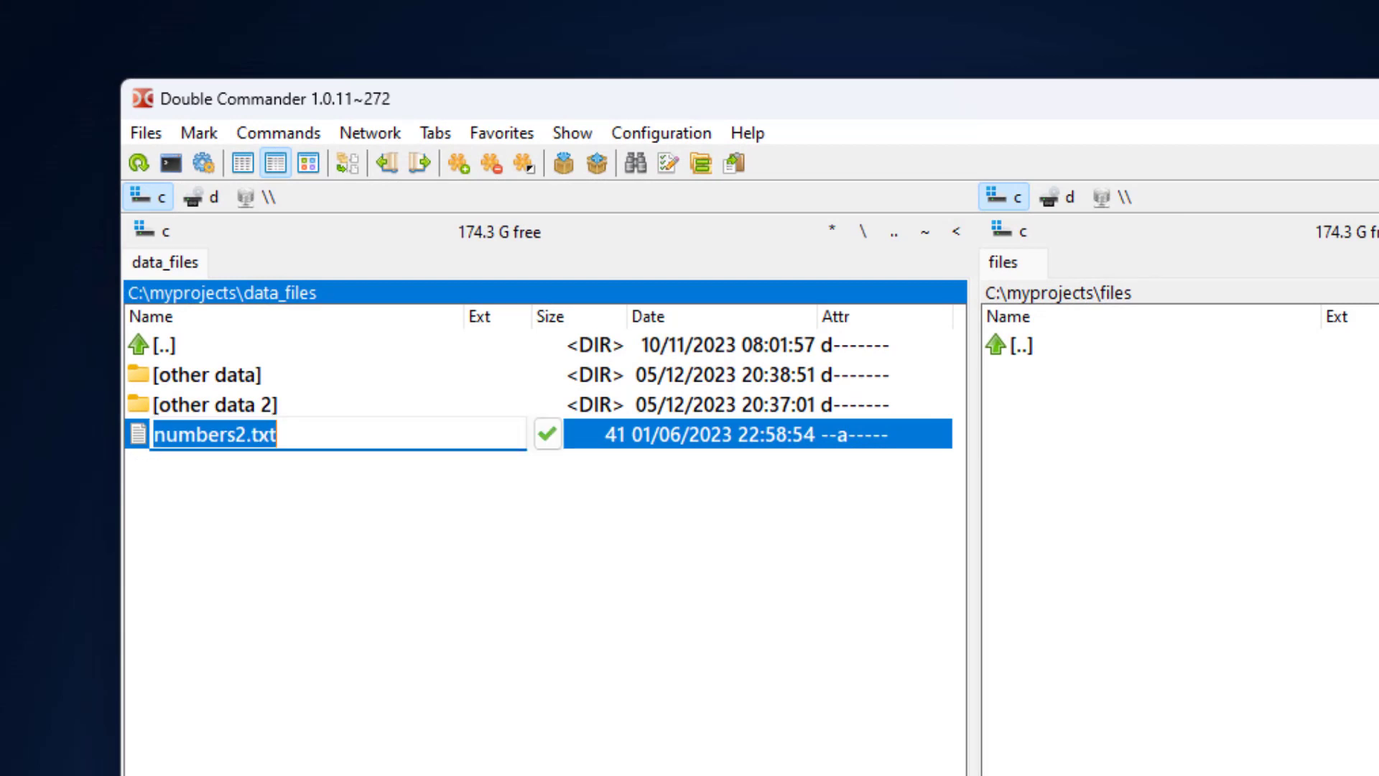
key("shift+F6")
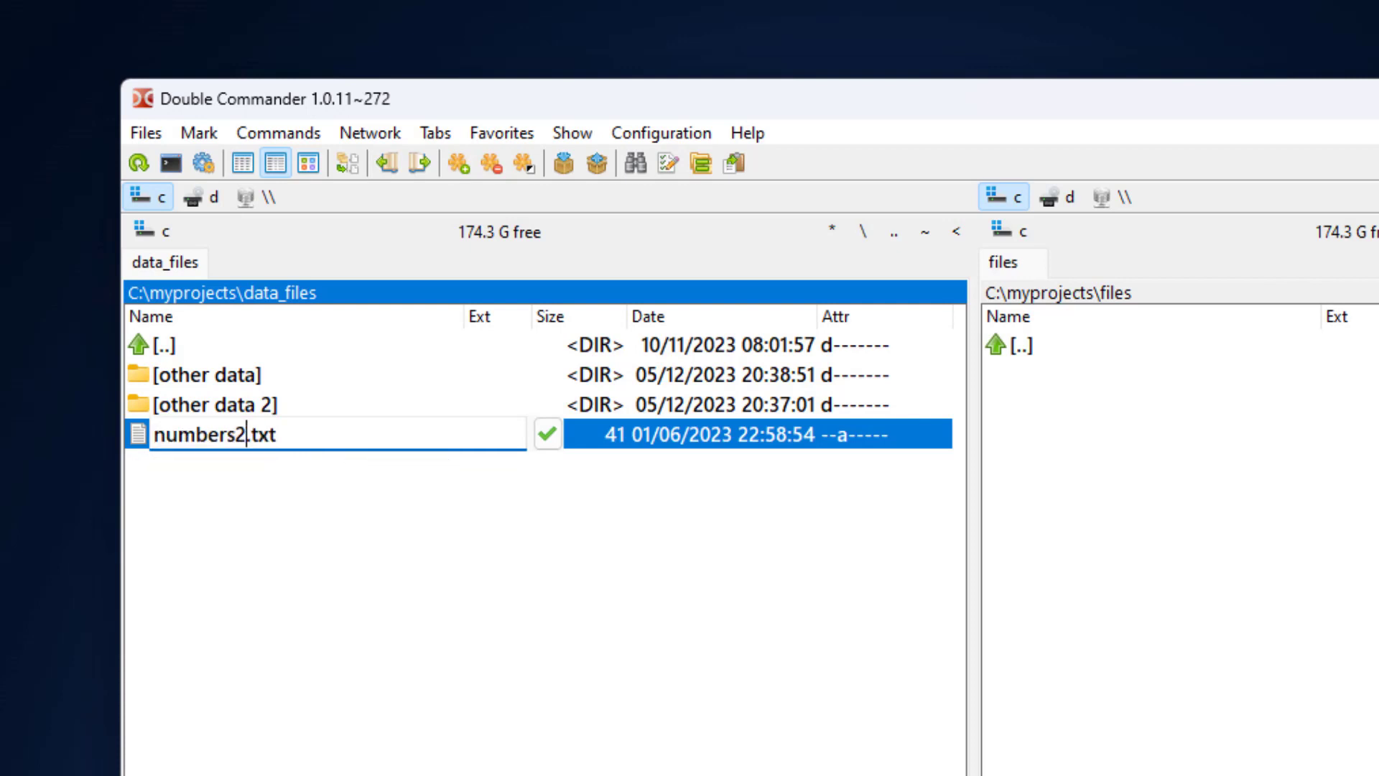
key("Return")
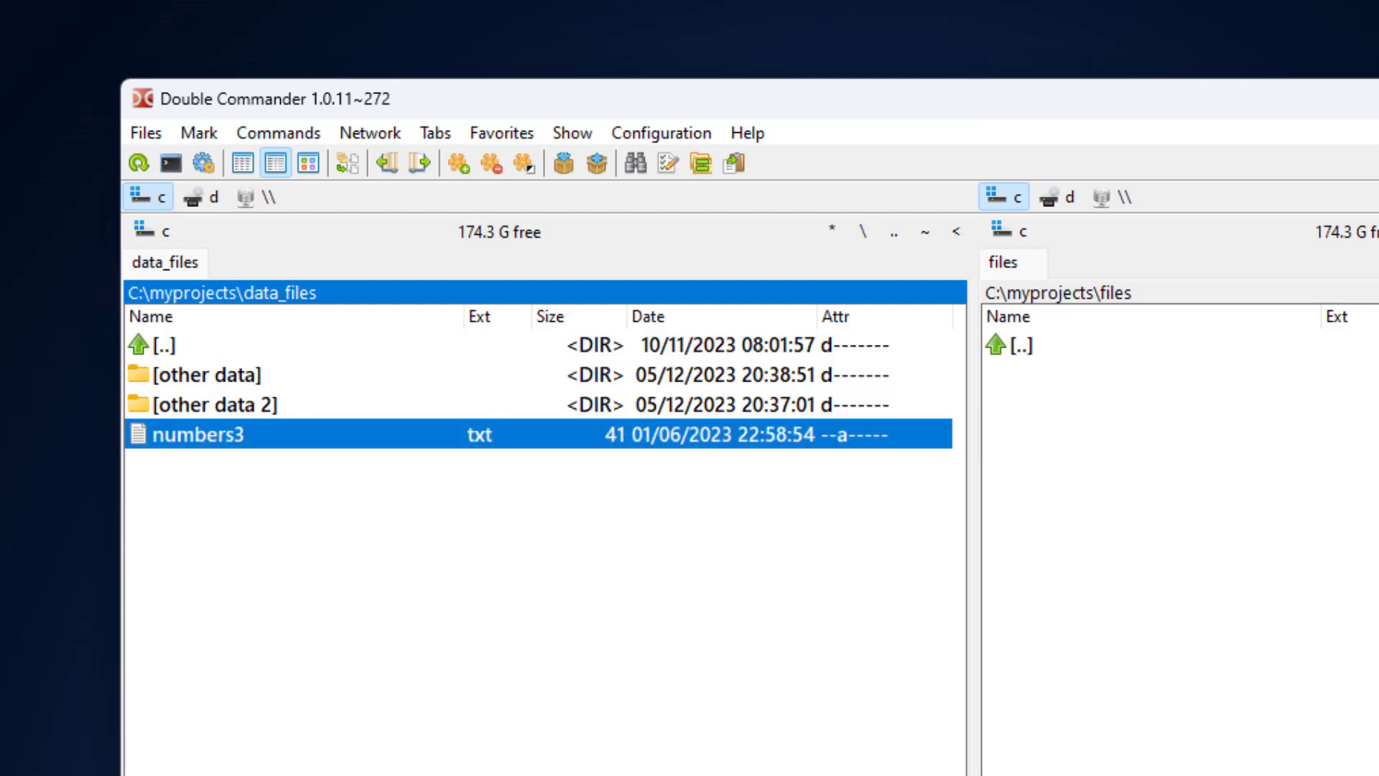
Step: Change the extension of numbers3.txt to csv, making it numbers3.csv
key("shift+F6")
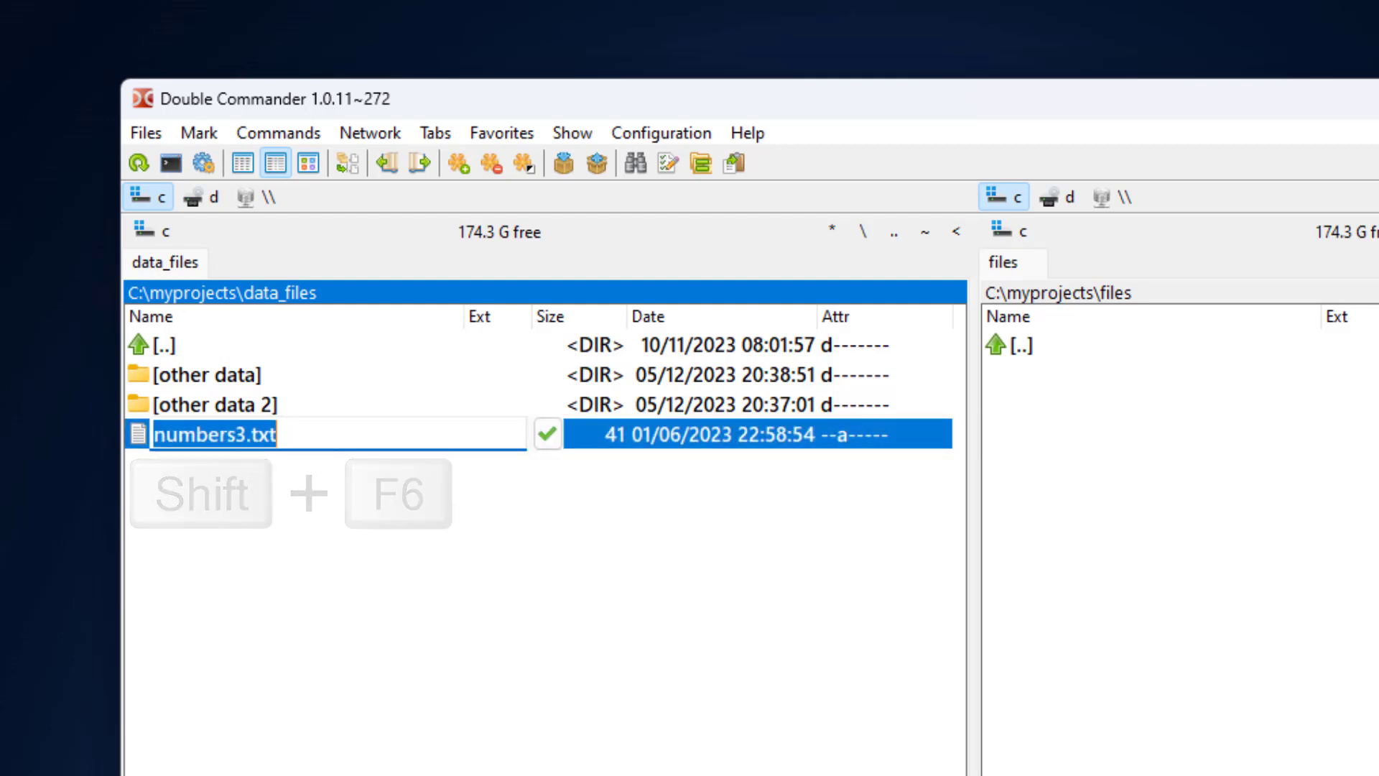
key("shift+F6")
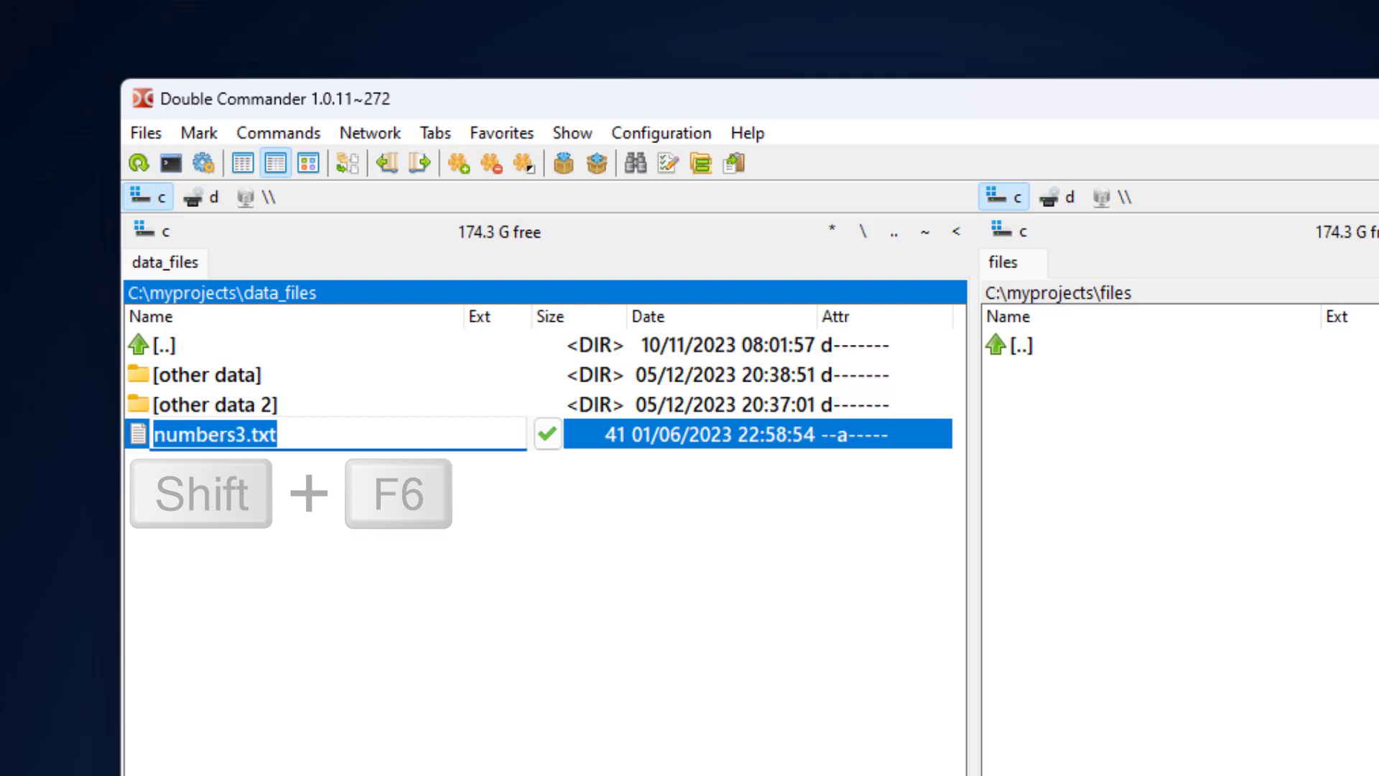
key("shift+F6")
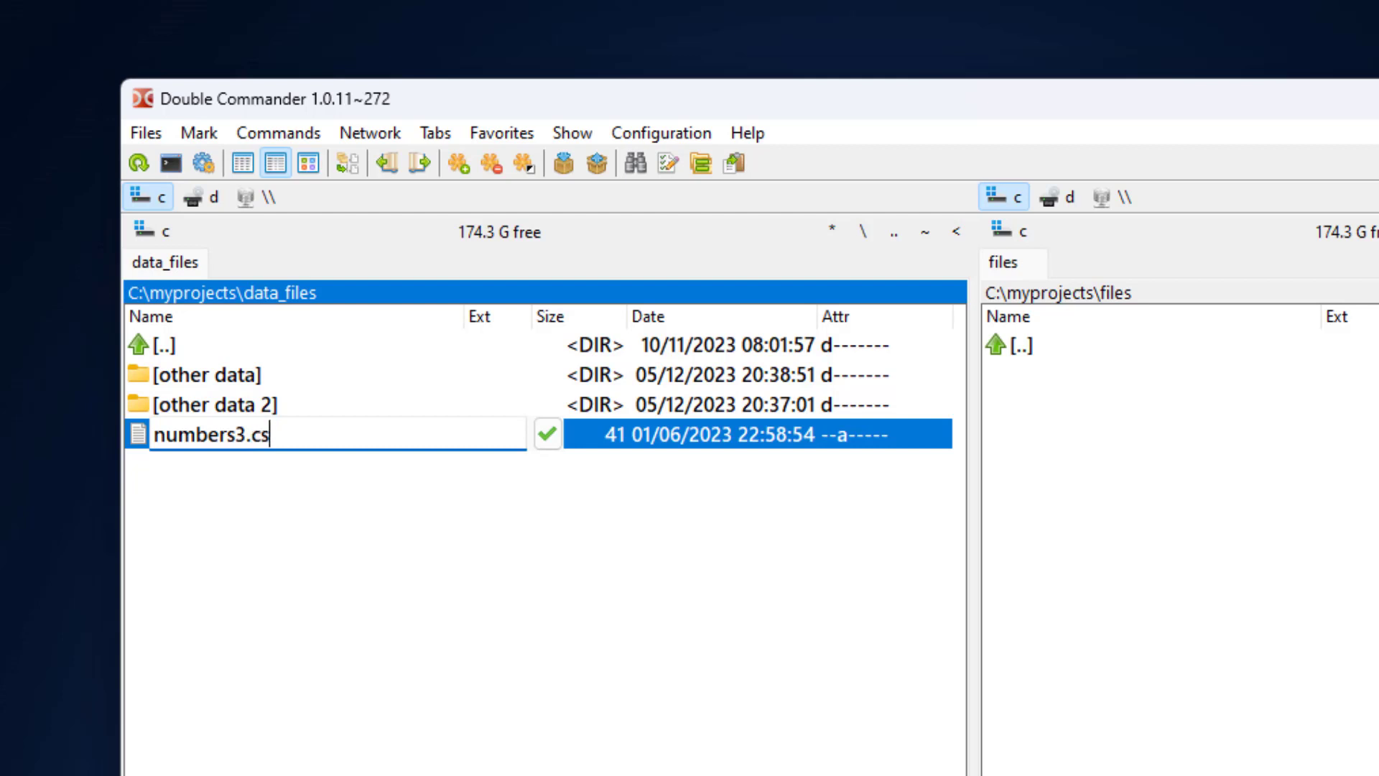
type("csv")
key("Return")
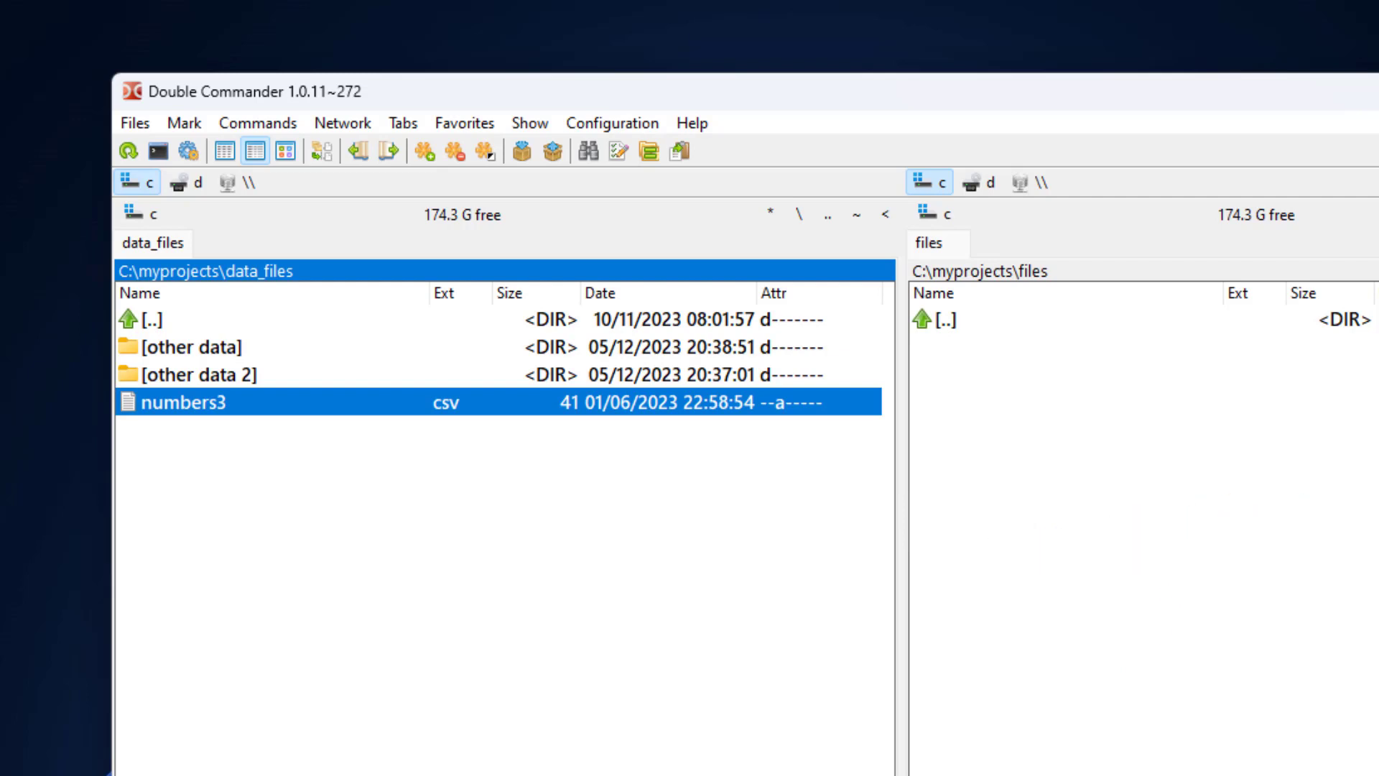
Step: Copy numbers3.csv into the files folder under the name numbers3.txt
key("F5")
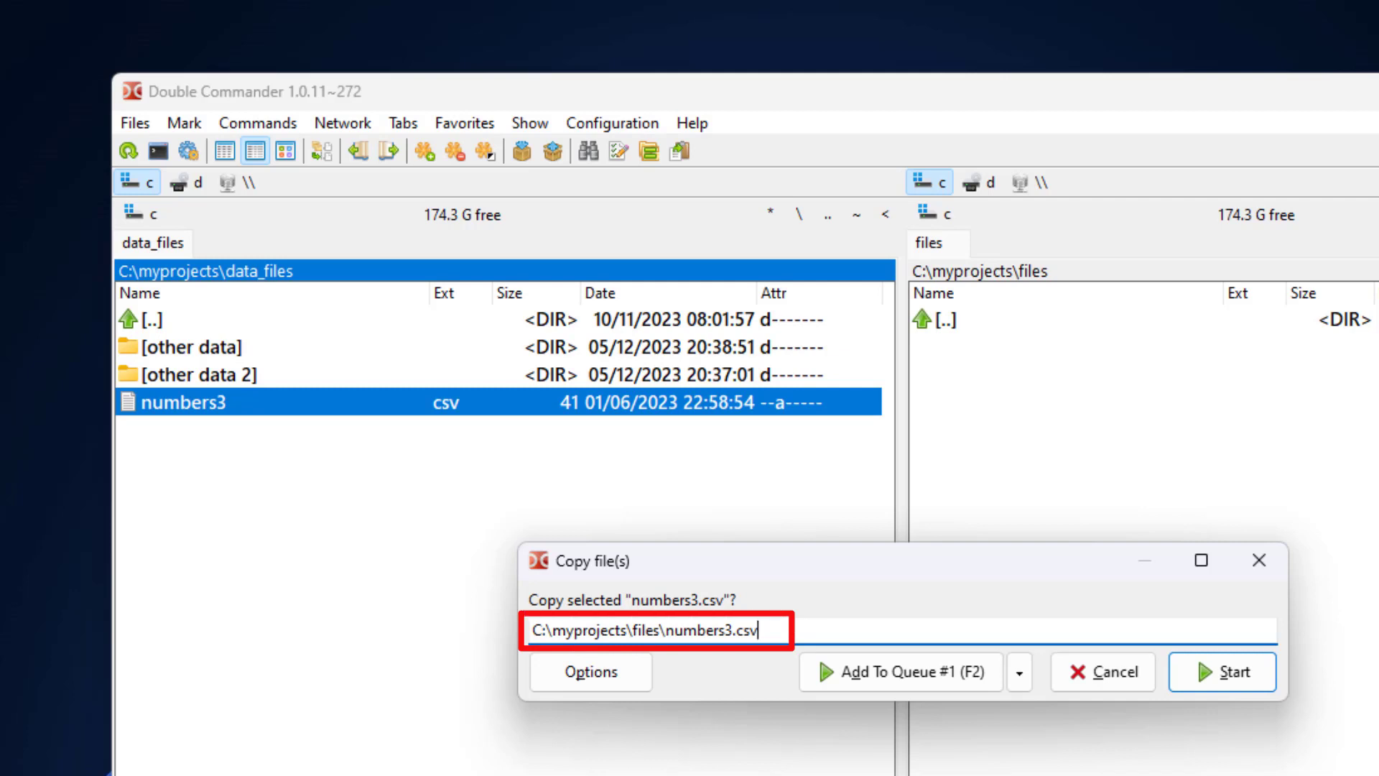
type("txt")
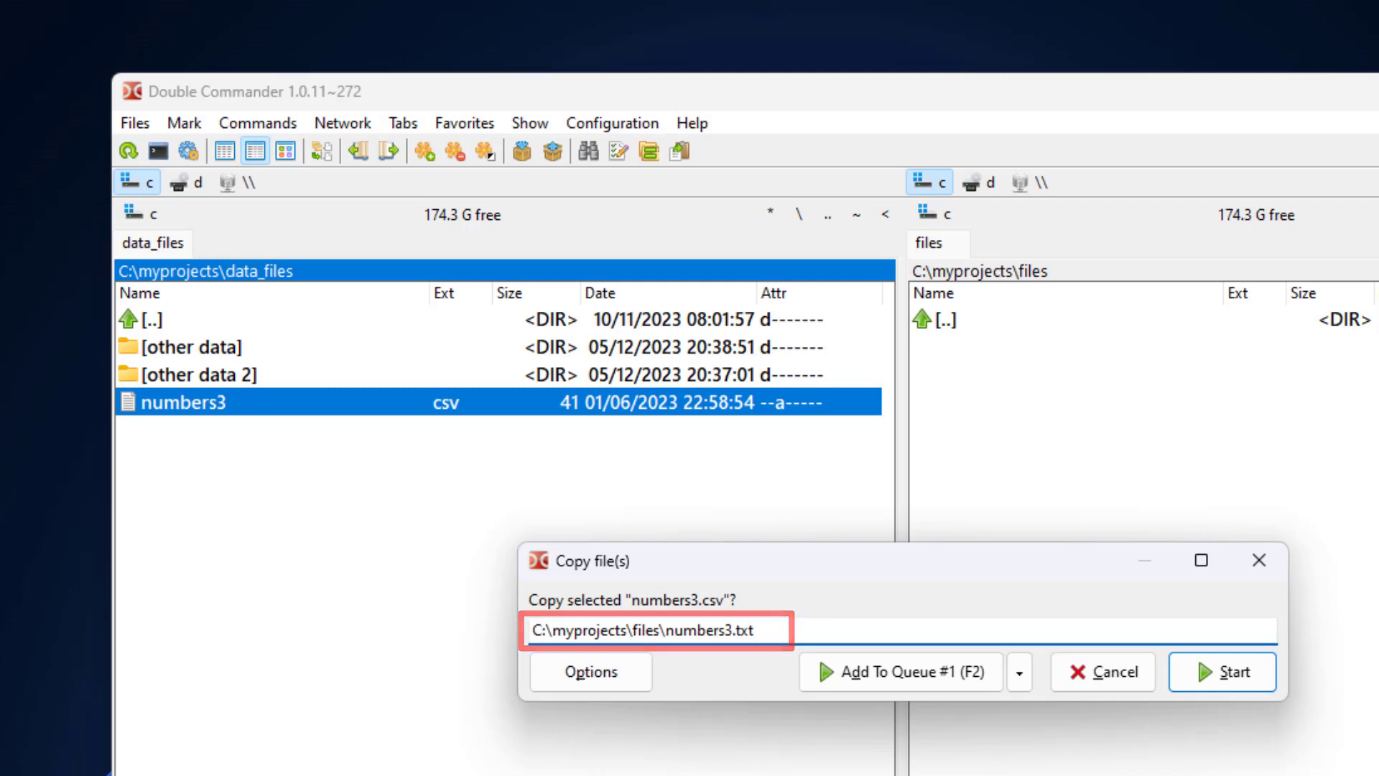
key("Return")
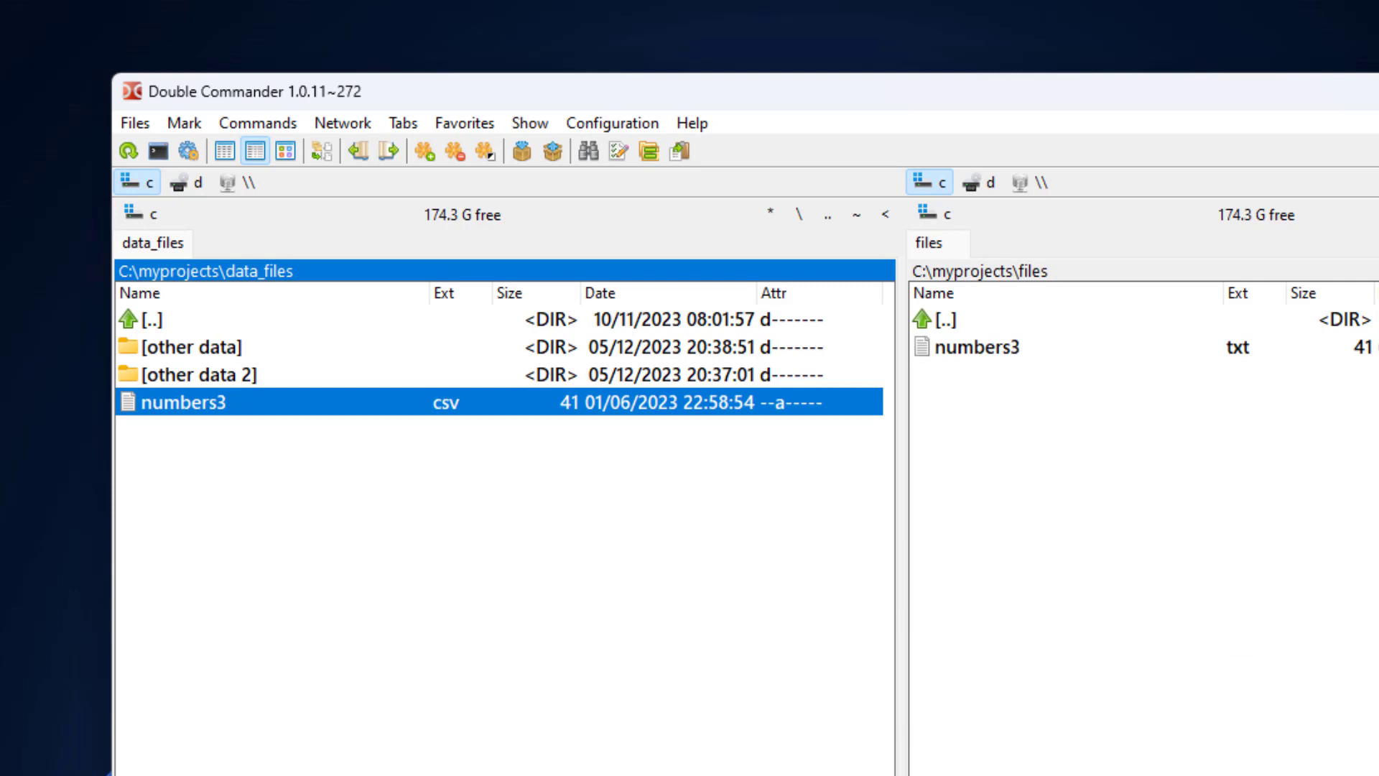